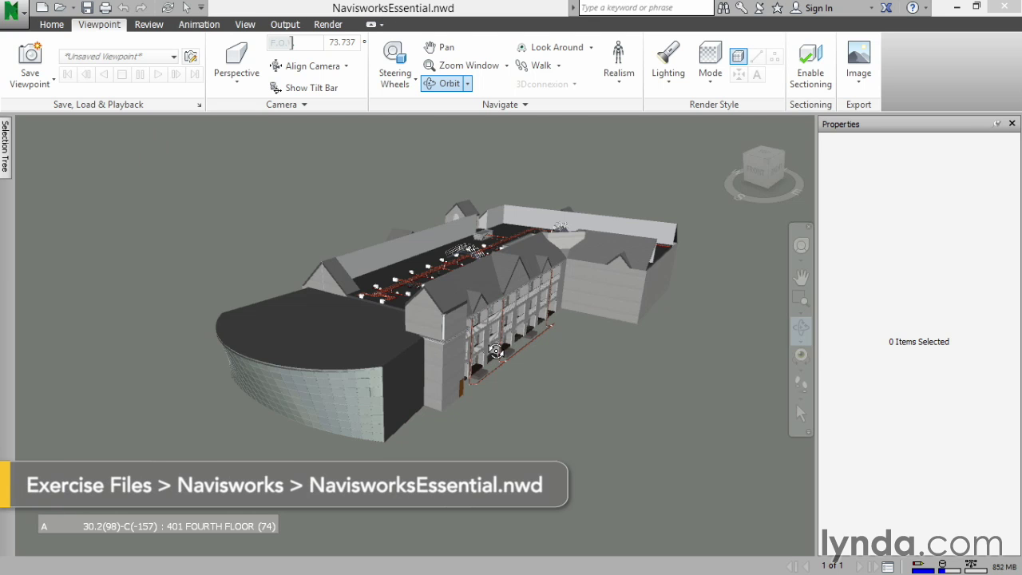
- Orbit and zoom to the balconies and select a balcony door item
mouse_move(488, 417)
left_mouse_down()
mouse_move(468, 402)
mouse_move(476, 377)
mouse_move(459, 373)
left_mouse_up()
scroll(456, 356, "up", 5)
scroll(438, 325, "up", 6)
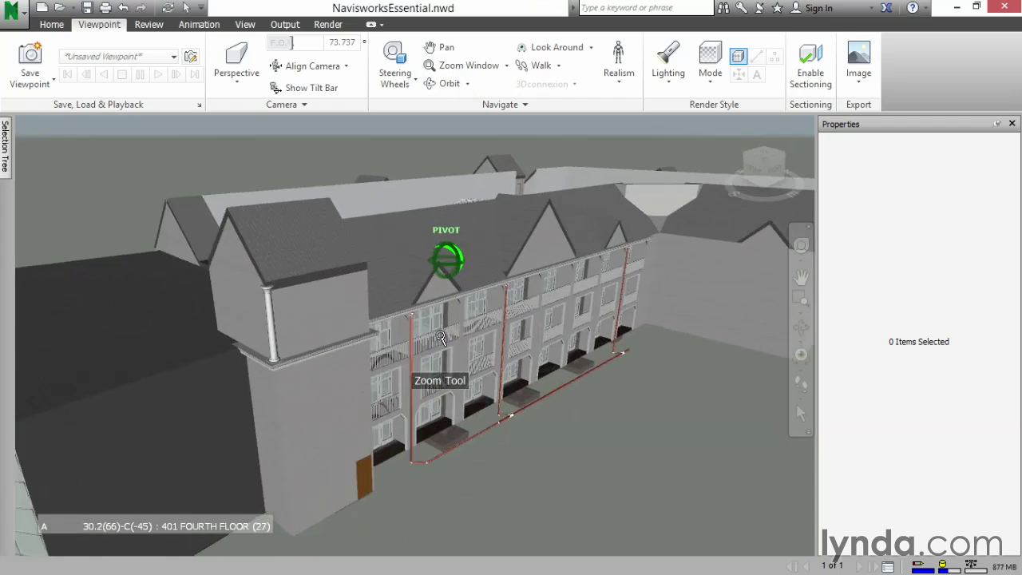
left_click_drag(432, 408, 421, 375)
scroll(419, 372, "up", 4)
scroll(419, 368, "up", 4)
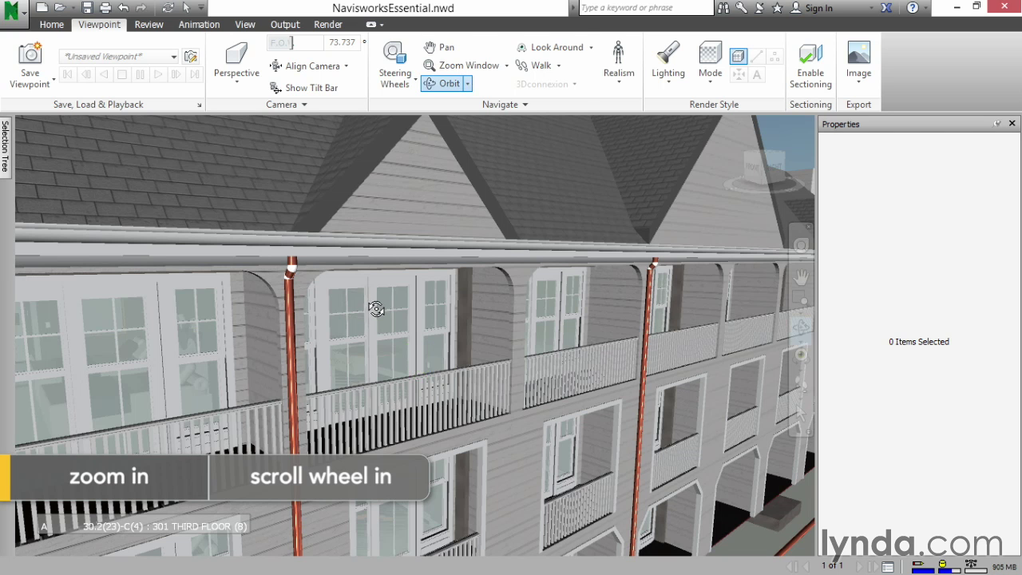
right_click(374, 312)
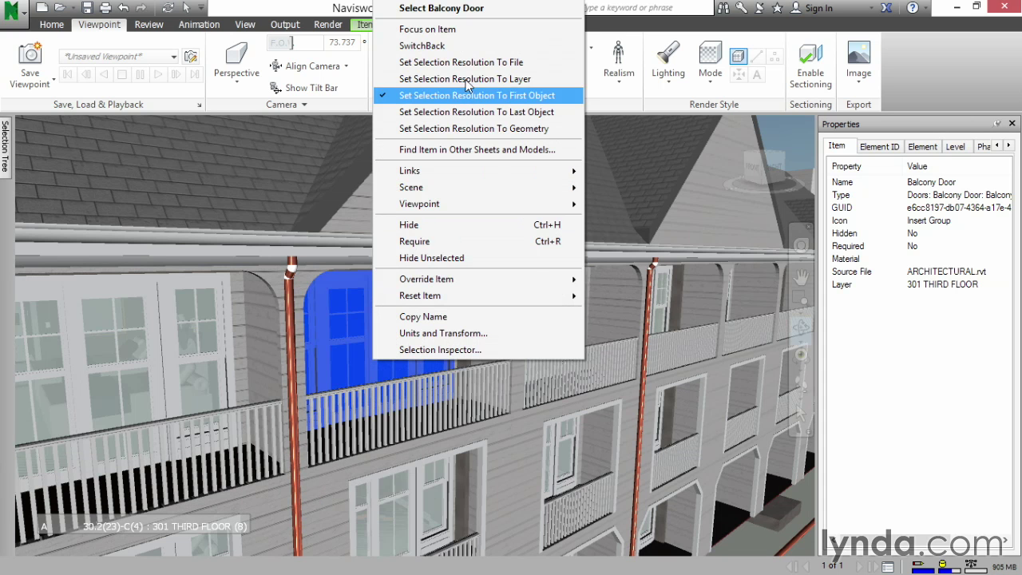
left_click(468, 12)
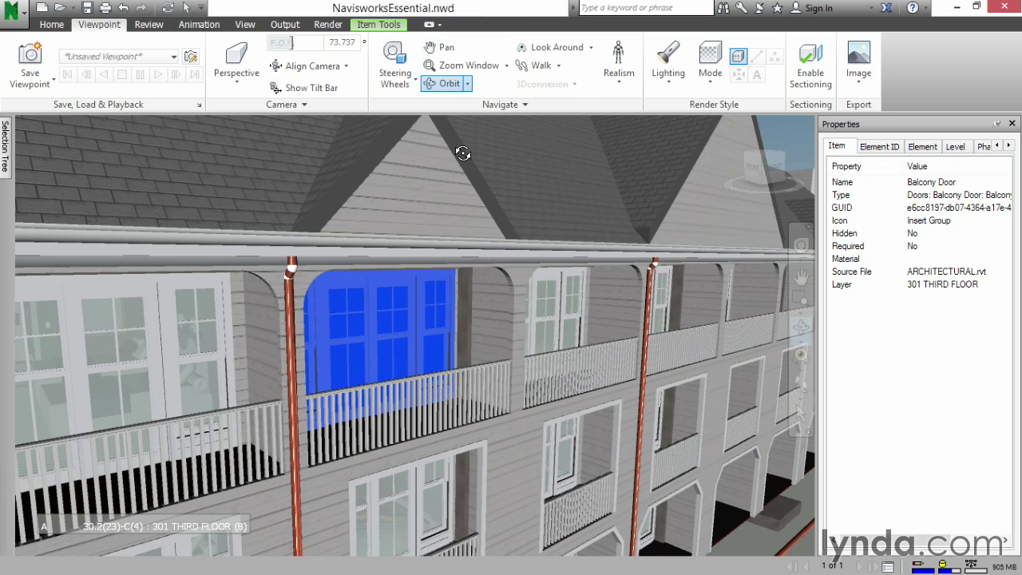
- Extend the selection to all 102 items sharing the balcony door's name using Select Same > Same Name
left_click(52, 25)
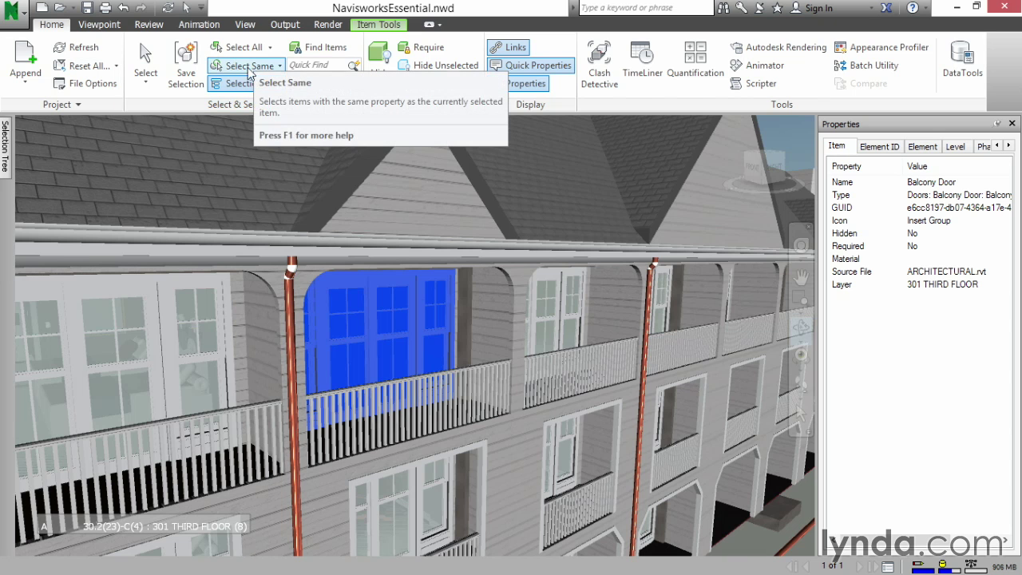
left_click(279, 66)
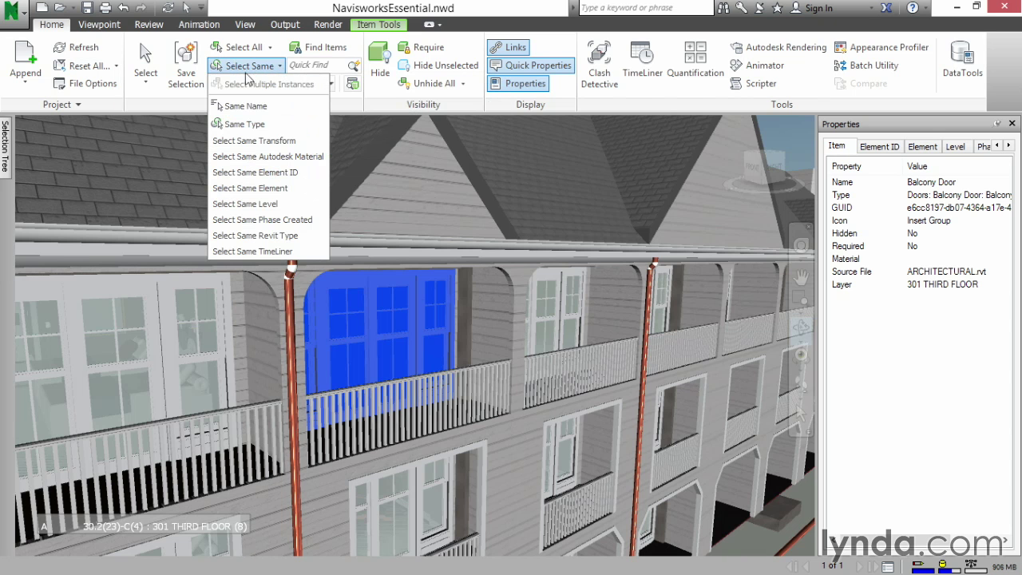
left_click(235, 108)
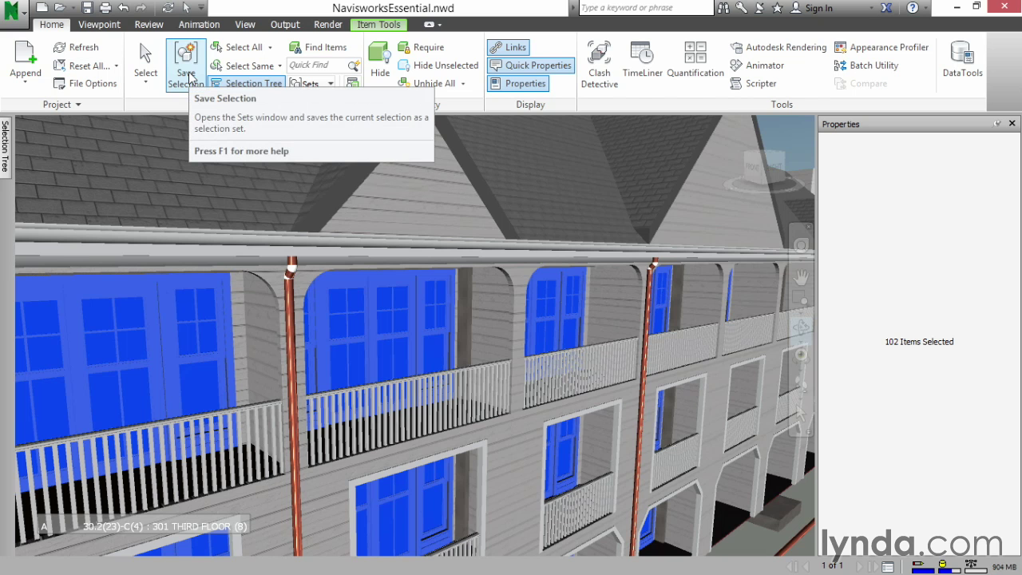
- Save the 102 selected doors as a selection set named 'Balcony Doors'
left_click(187, 72)
type("Balcony Doors")
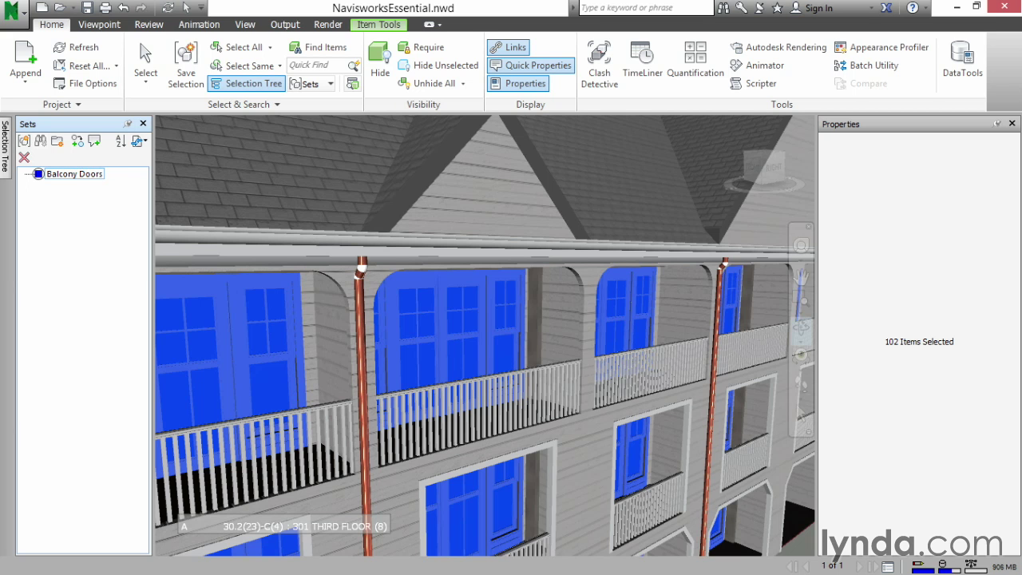
left_click(75, 175)
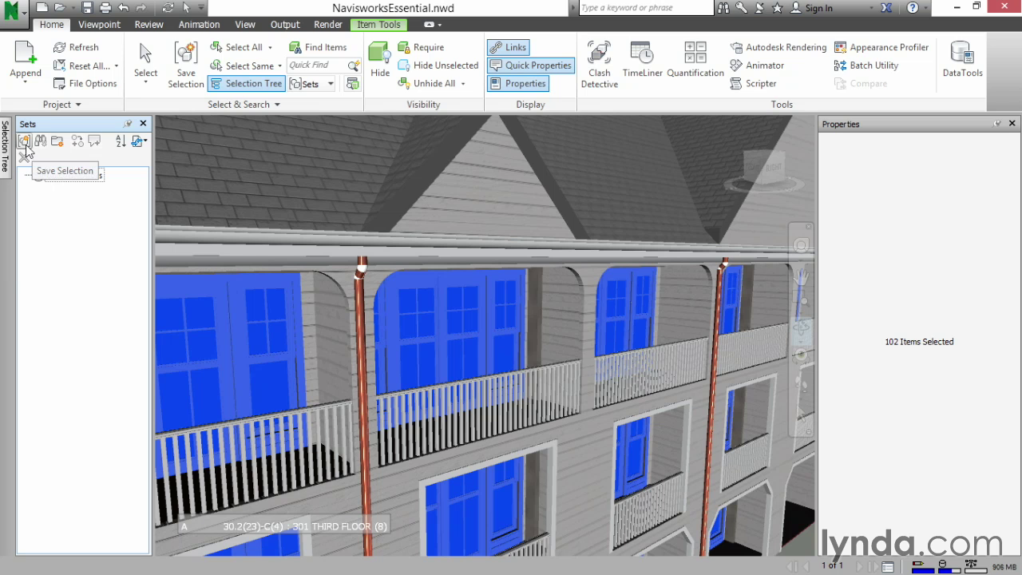
left_click(68, 244)
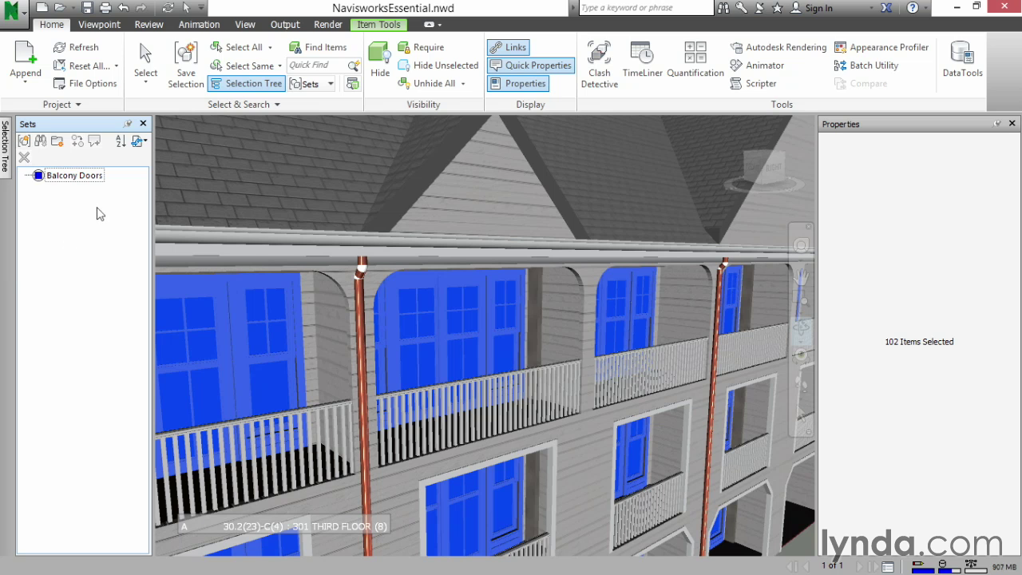
- Reselect the doors from the Balcony Doors set to verify it, then clear the selection
key("Escape")
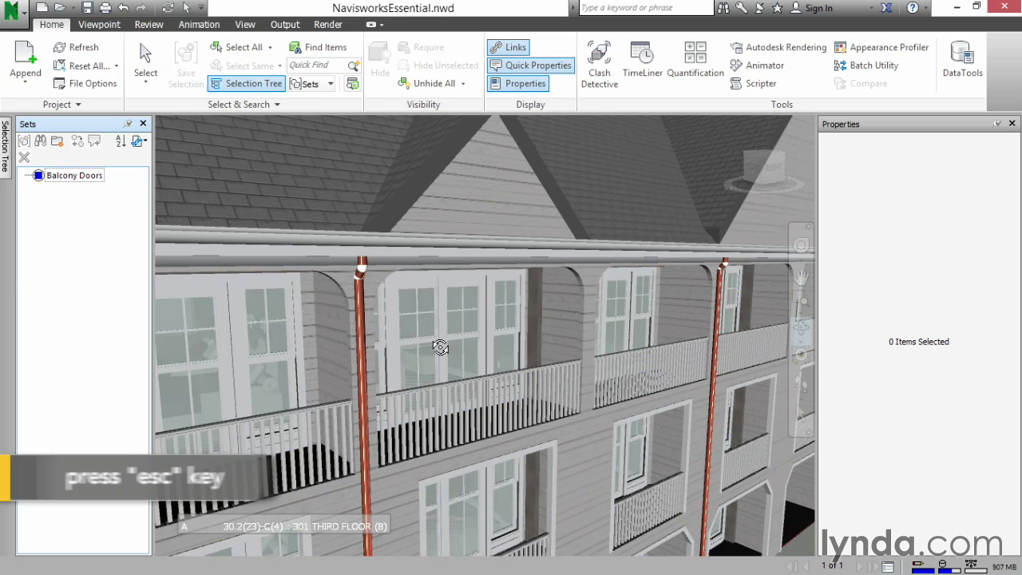
left_click(84, 181)
right_click(84, 181)
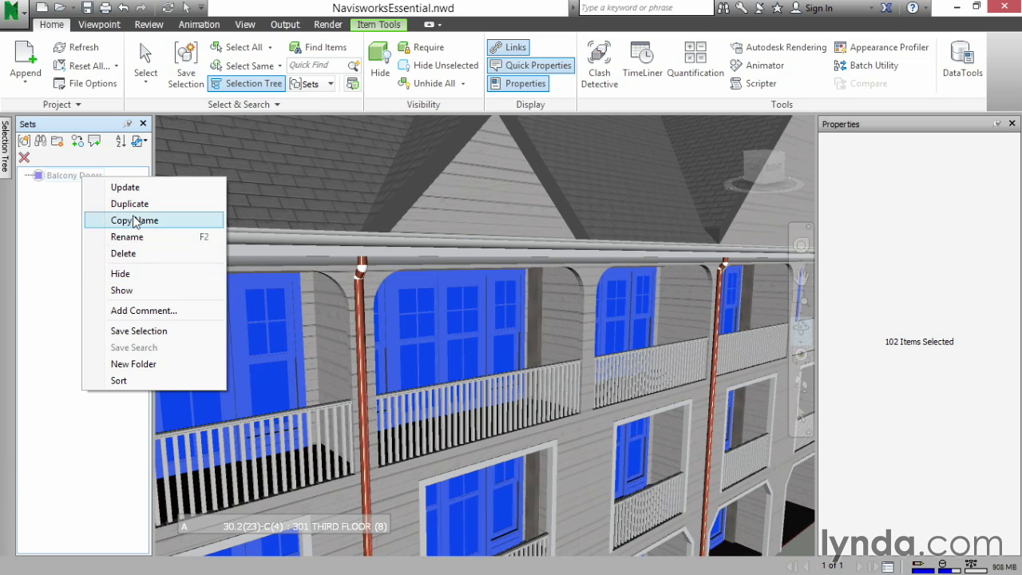
left_click(48, 243)
key("Escape")
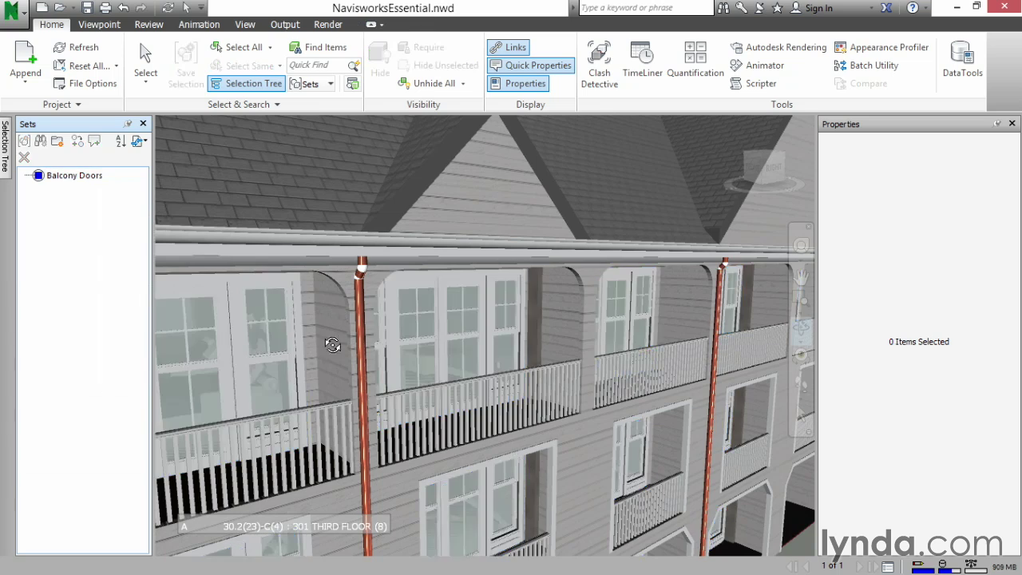
- Pan and zoom out to bring the whole building into view
middle_click_drag(272, 411, 298, 403)
scroll(350, 380, "down", 5)
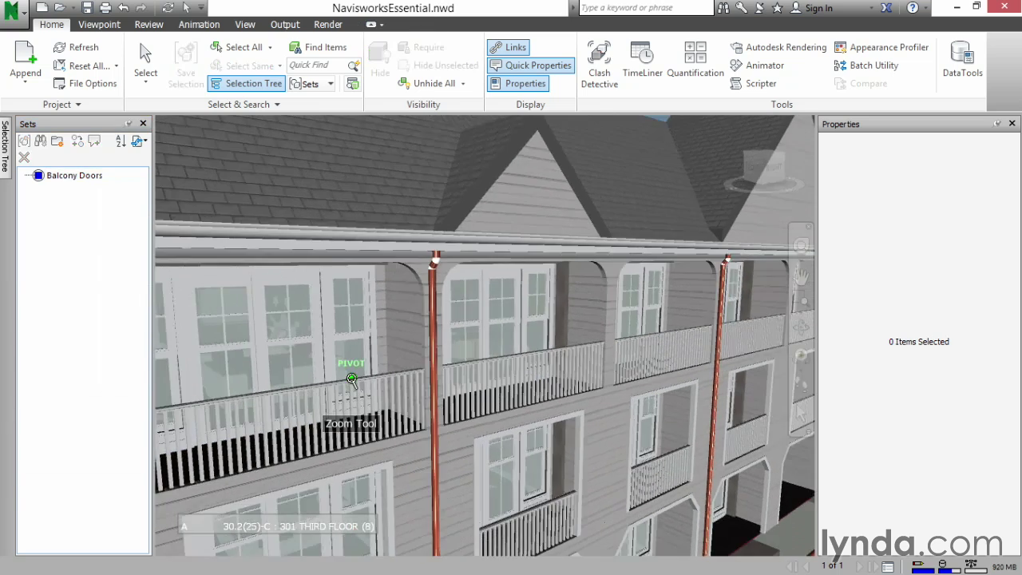
scroll(352, 379, "down", 6)
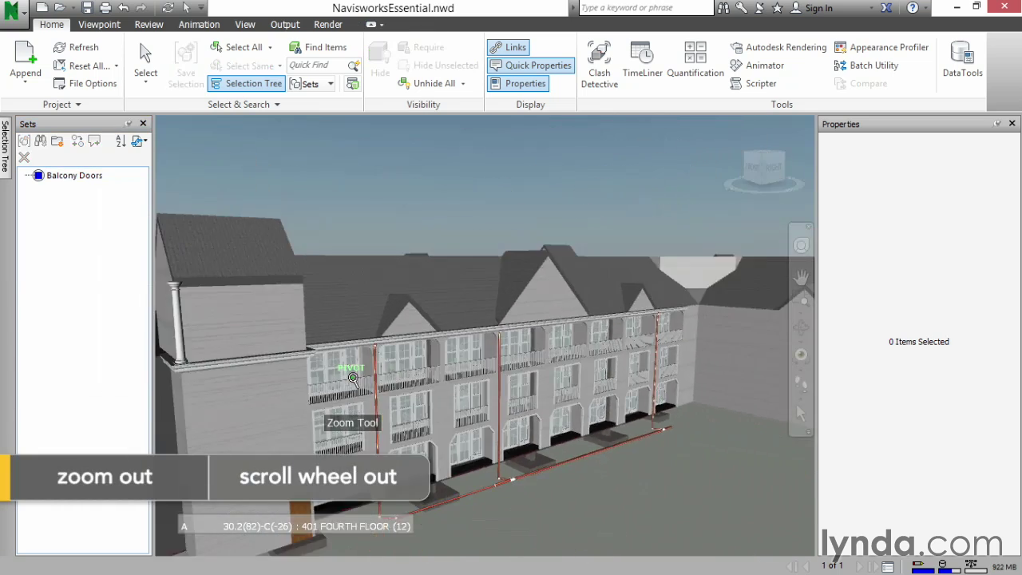
middle_click_drag(351, 382, 503, 367)
- In the Selection Tree, select the Ceilings category under ARCHITECTURAL.nwc > 101 FIRST FLOOR
left_click(5, 147)
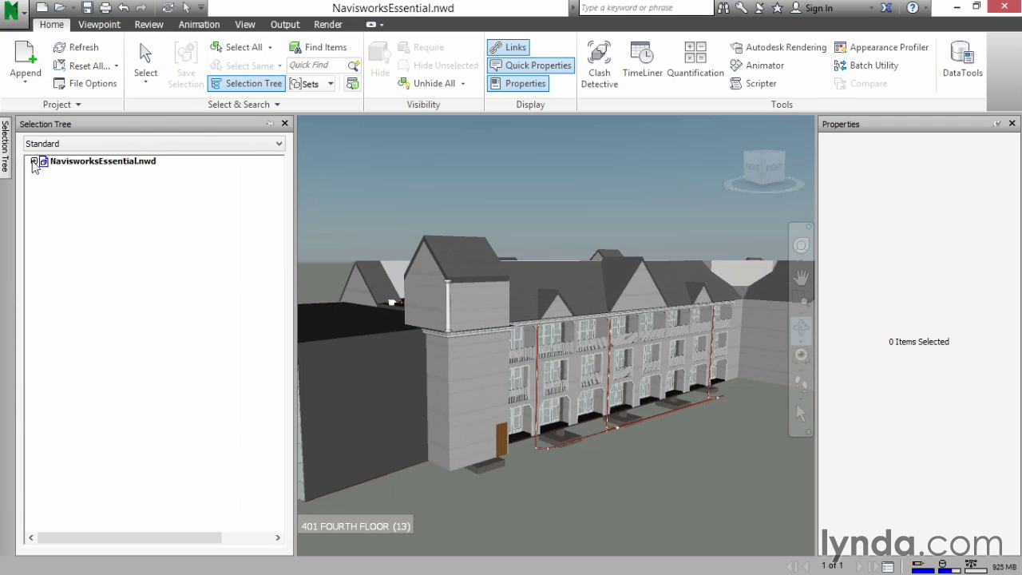
left_click(34, 162)
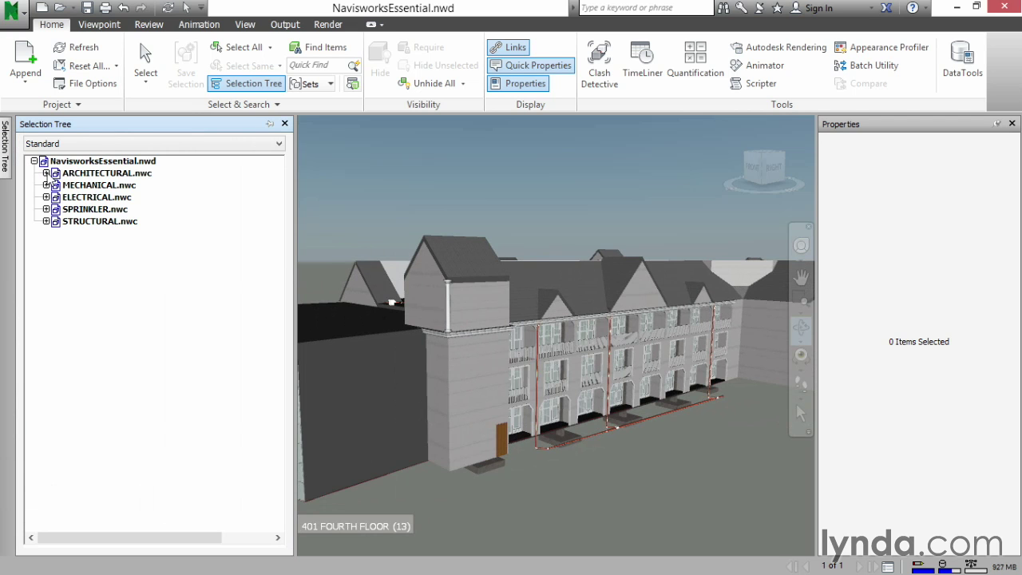
left_click(47, 174)
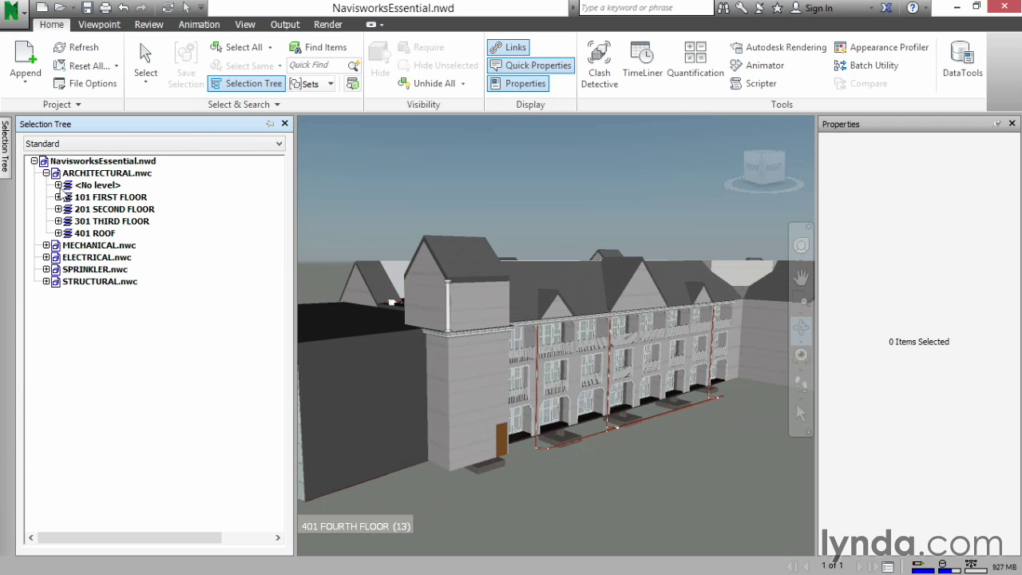
left_click(59, 197)
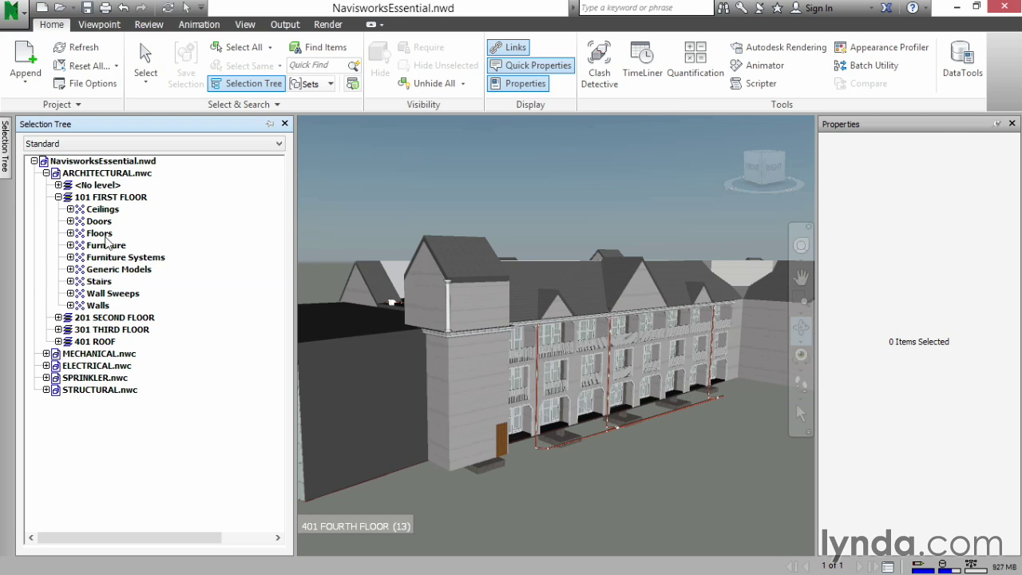
left_click(110, 211)
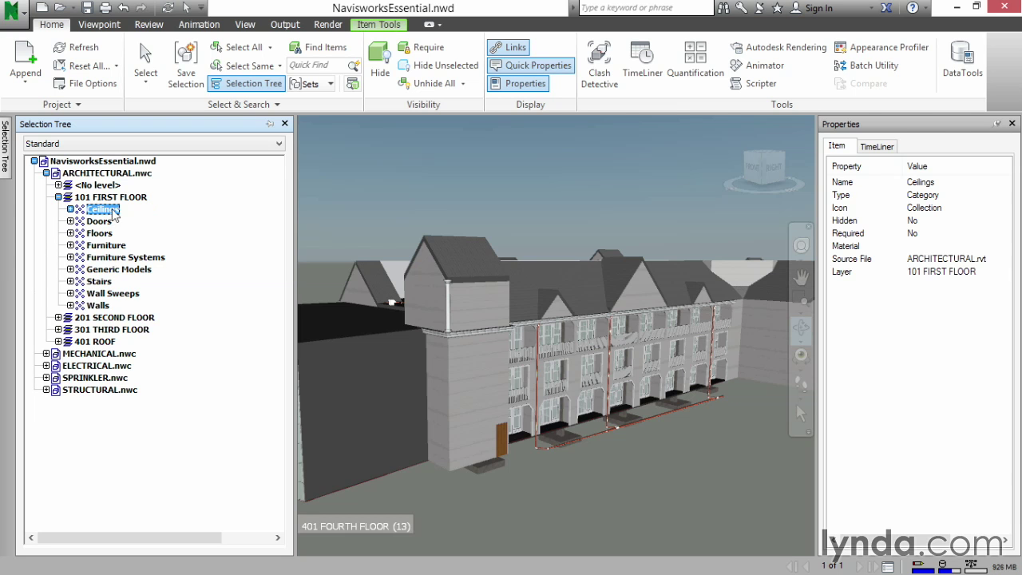
right_click(112, 217)
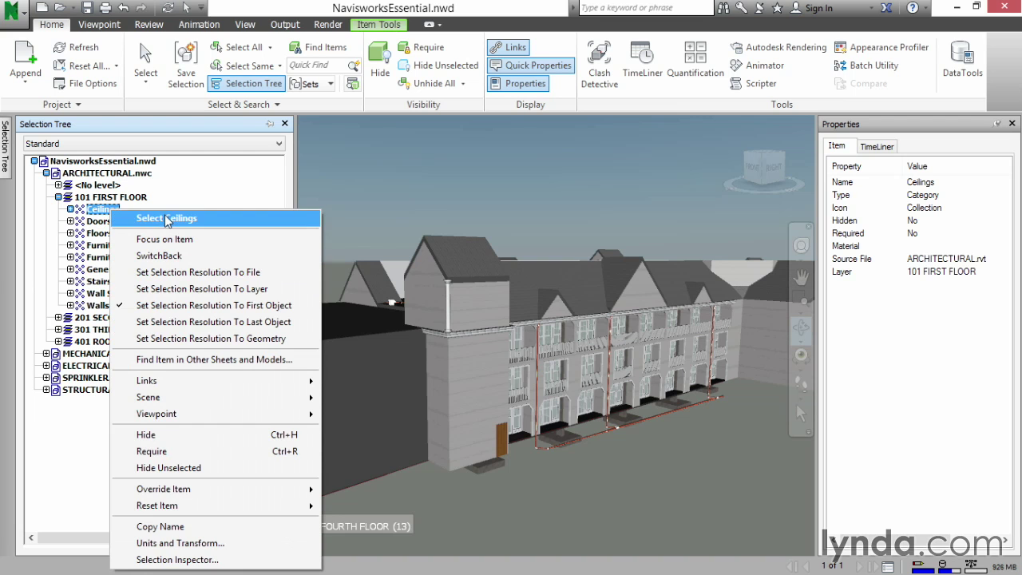
left_click(166, 219)
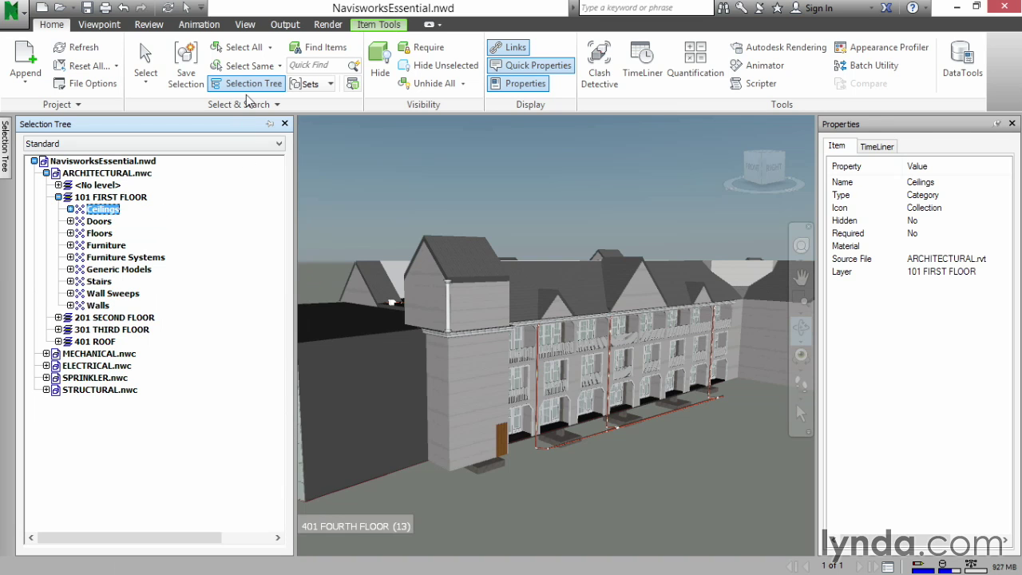
- Extend the selection to the Ceilings on all three floors with Same Name
left_click(277, 68)
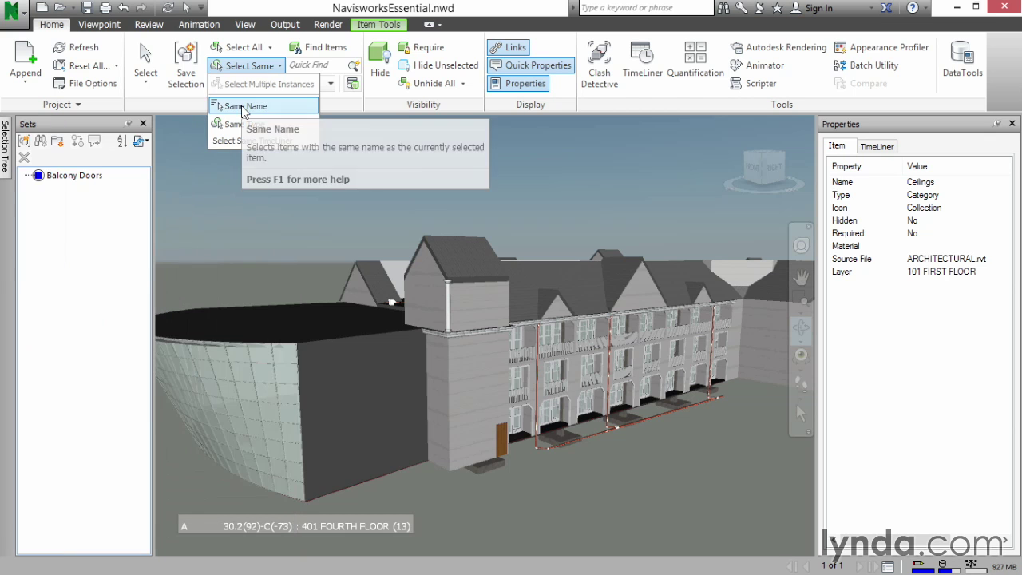
left_click(242, 106)
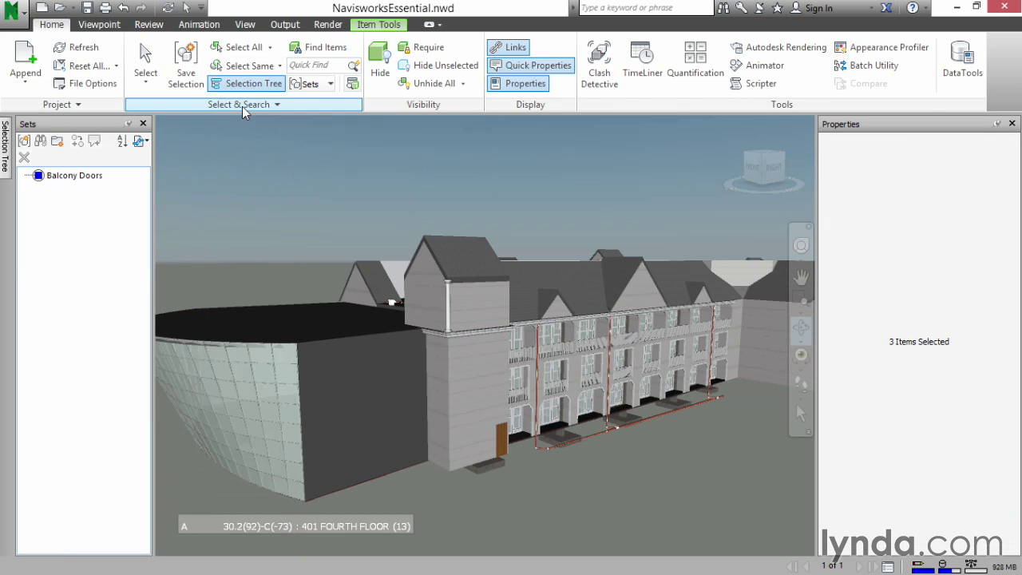
left_click(5, 158)
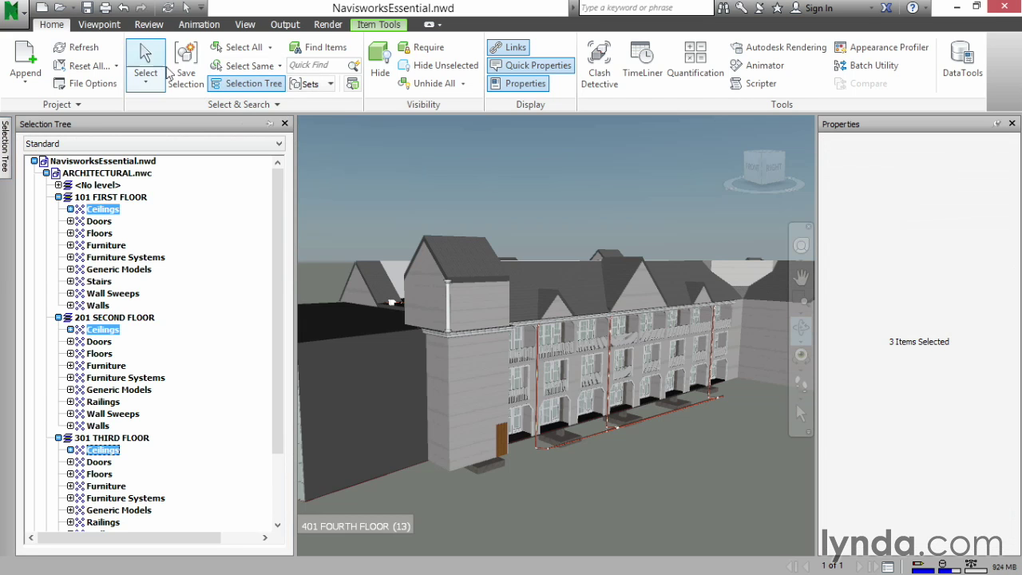
- Save the three selected ceiling items as a set named 'Ceilings'
left_click(185, 74)
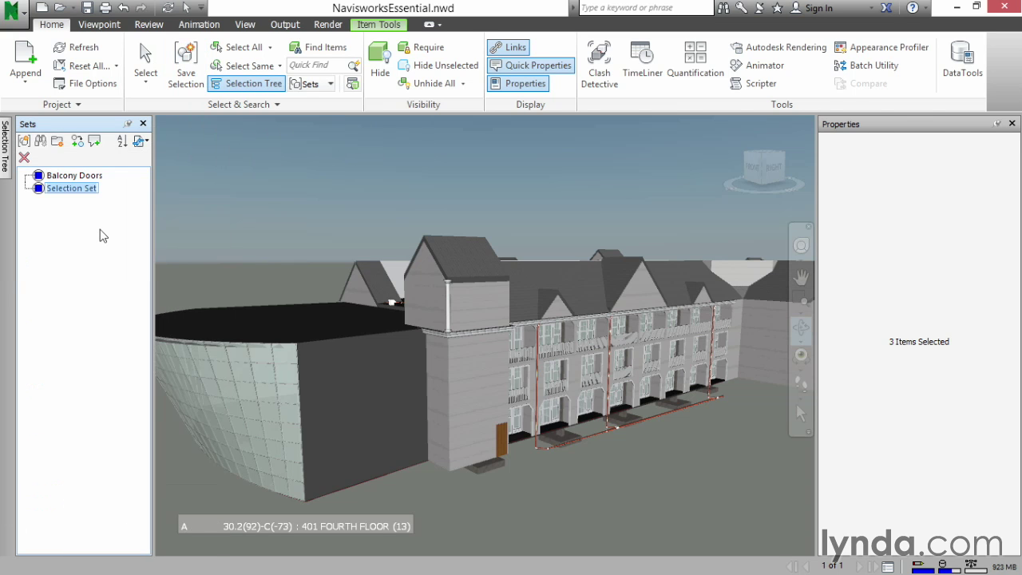
type("Ceilings")
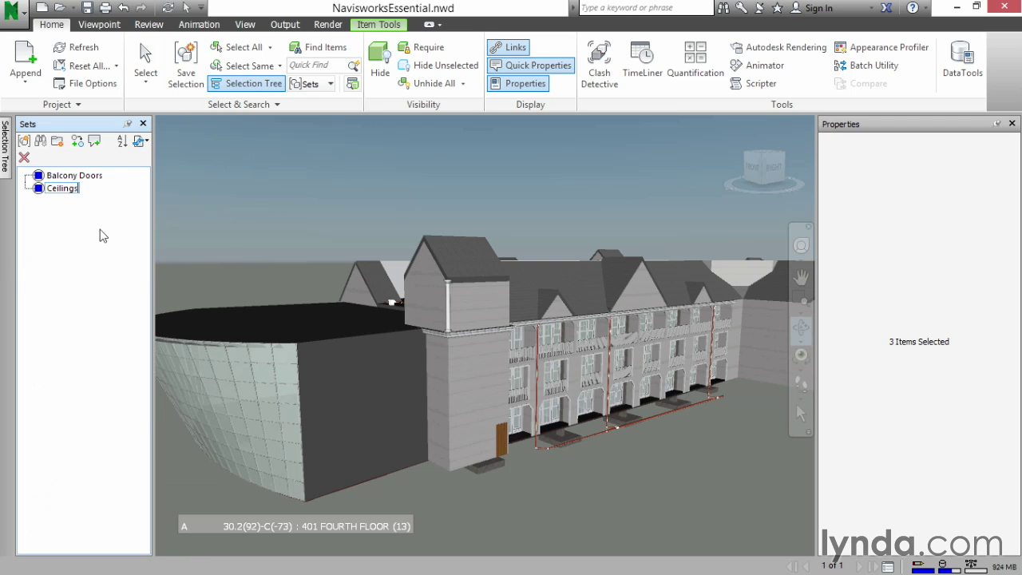
key("Return")
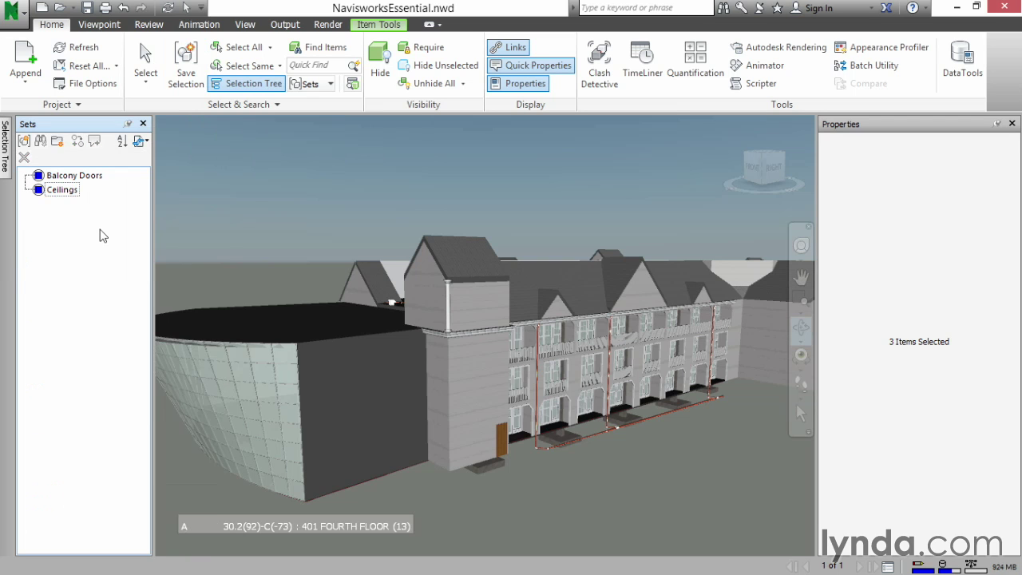
left_click(61, 193)
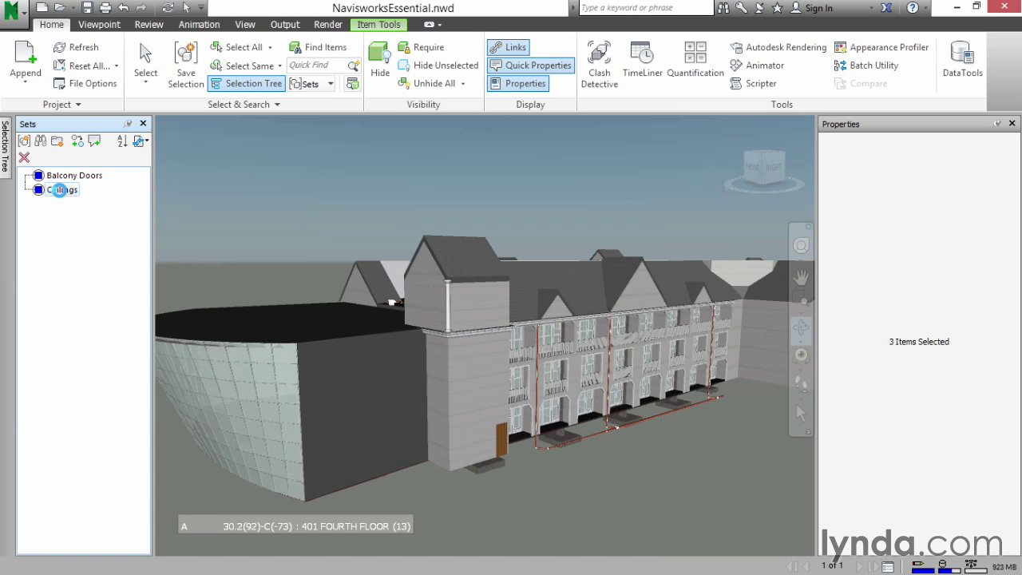
- Apply an Override Transparency to the ceilings, setting them nearly fully transparent
right_click(60, 191)
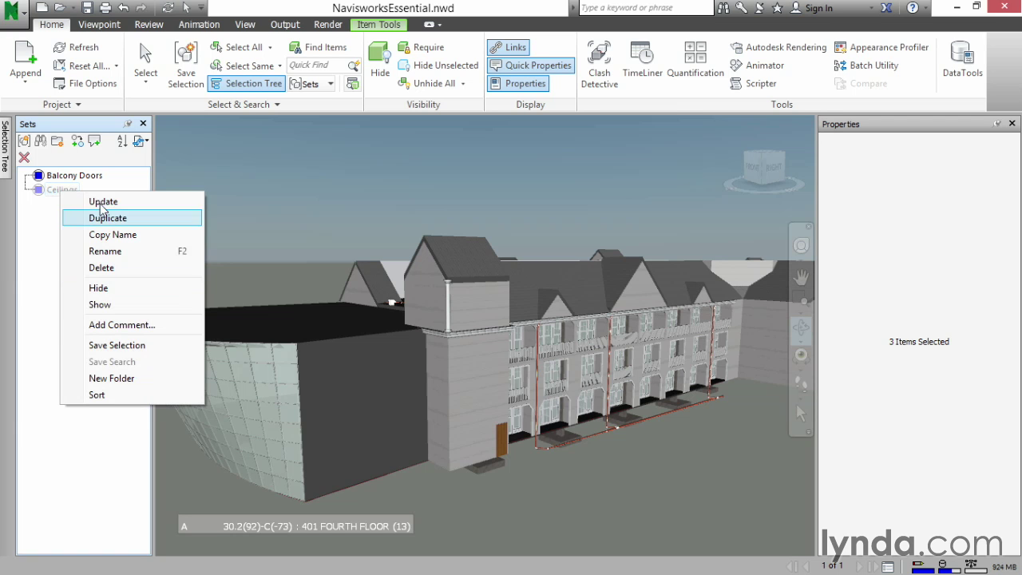
left_click(25, 234)
left_click(6, 152)
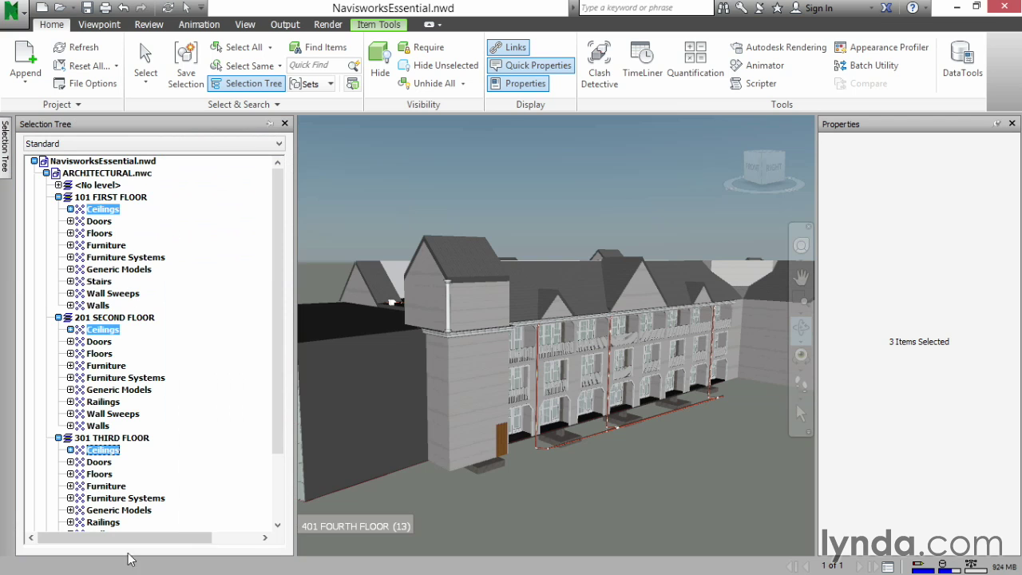
right_click(104, 213)
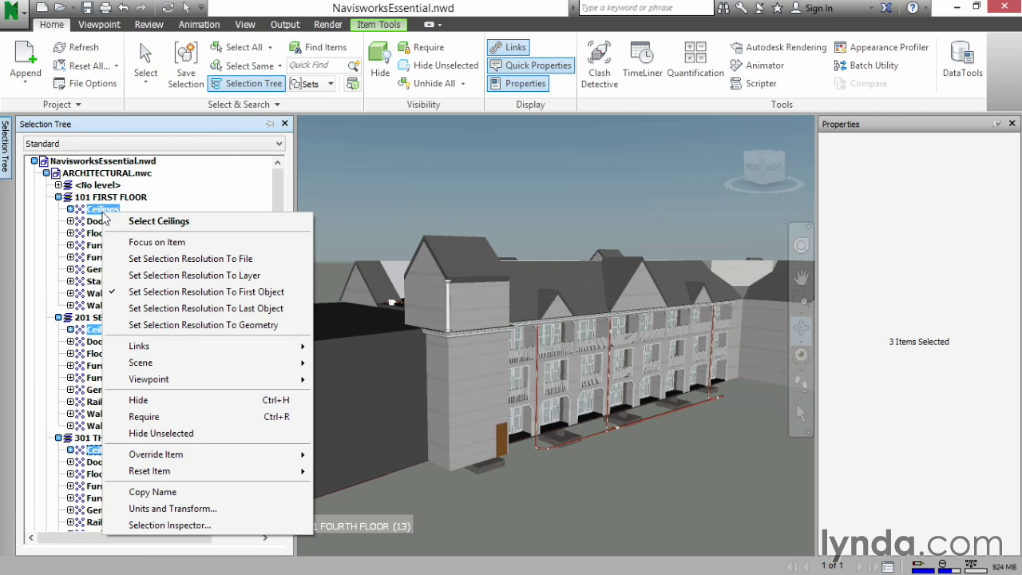
mouse_move(195, 463)
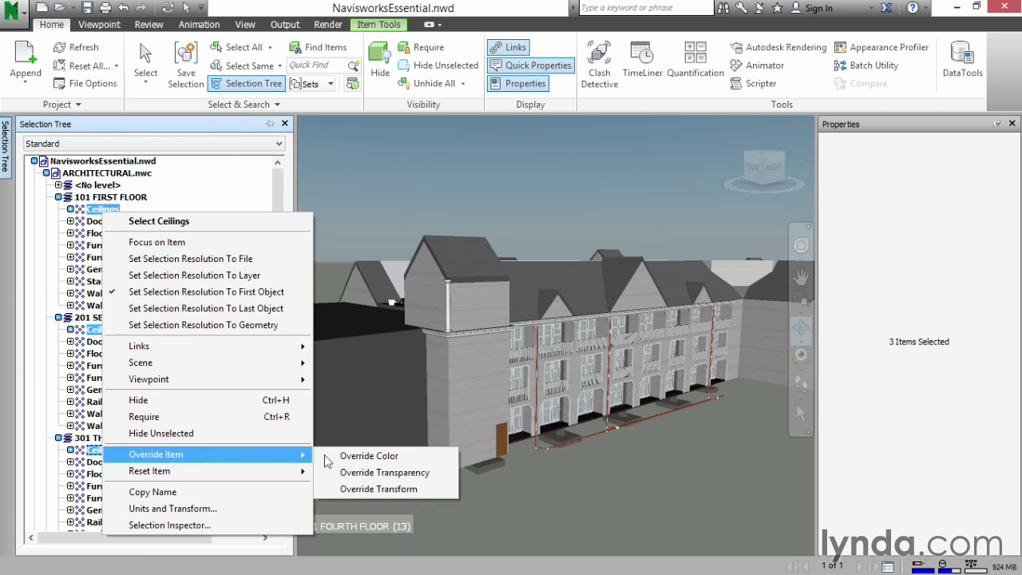
left_click(385, 472)
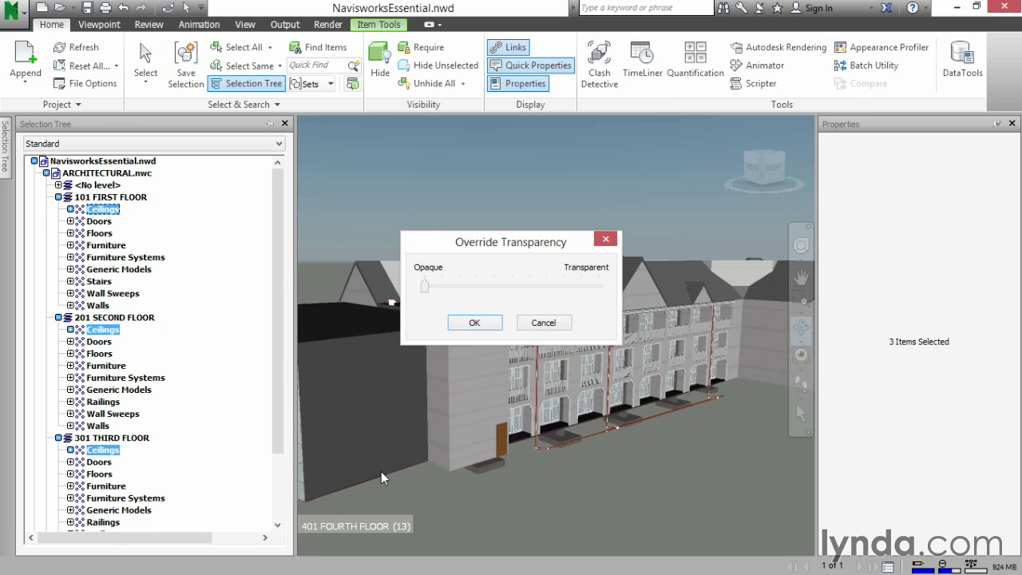
left_click_drag(428, 287, 567, 295)
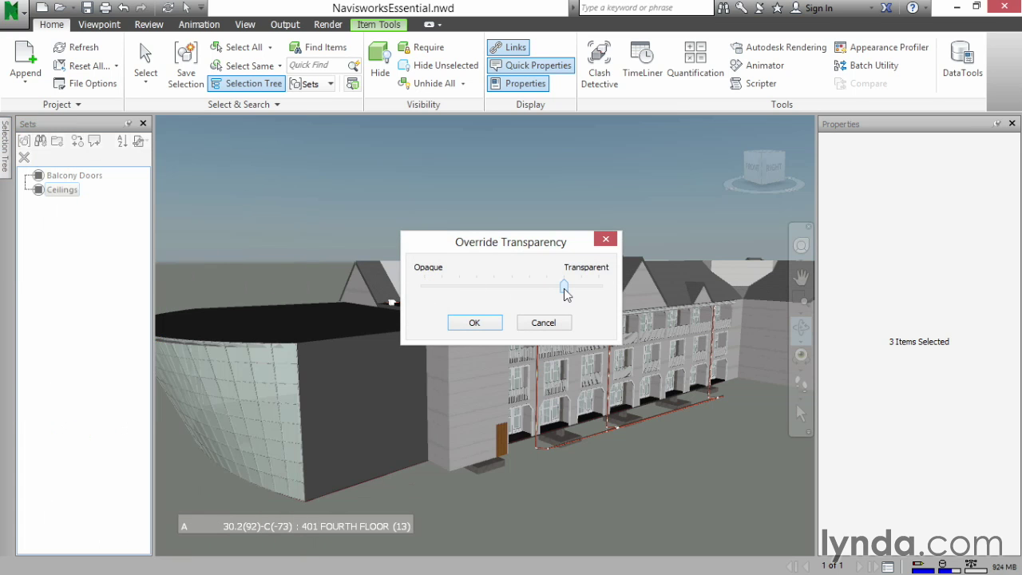
left_click(472, 323)
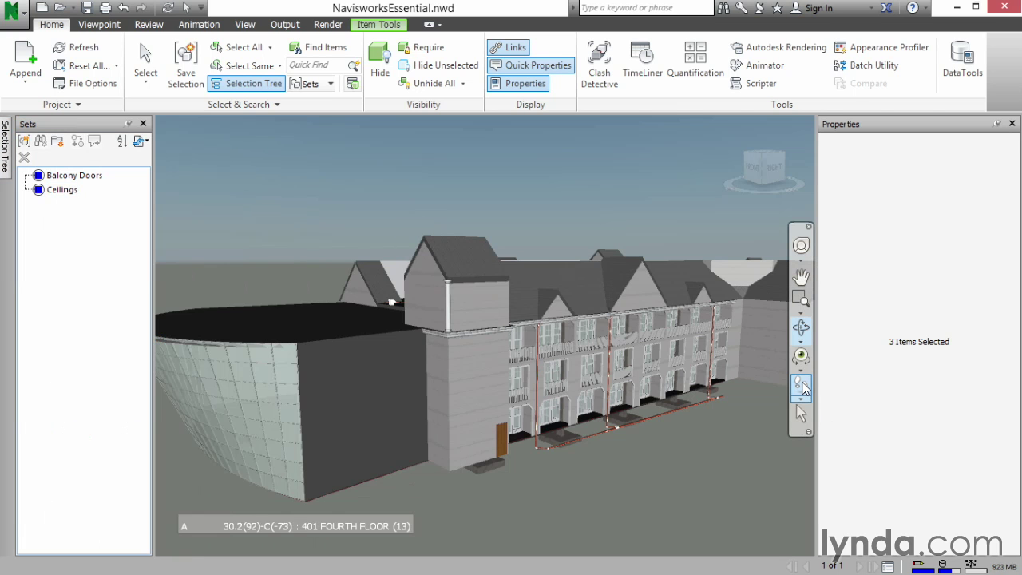
- Turn off Walk collision, walk through the balcony into the second-floor corridor, and deselect the ceilings
left_click(801, 397)
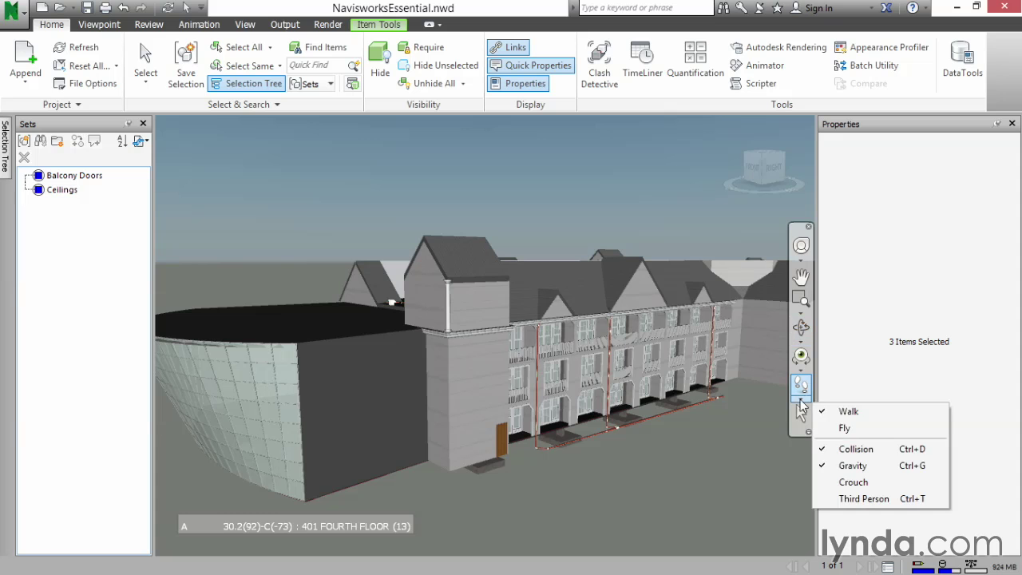
left_click(855, 450)
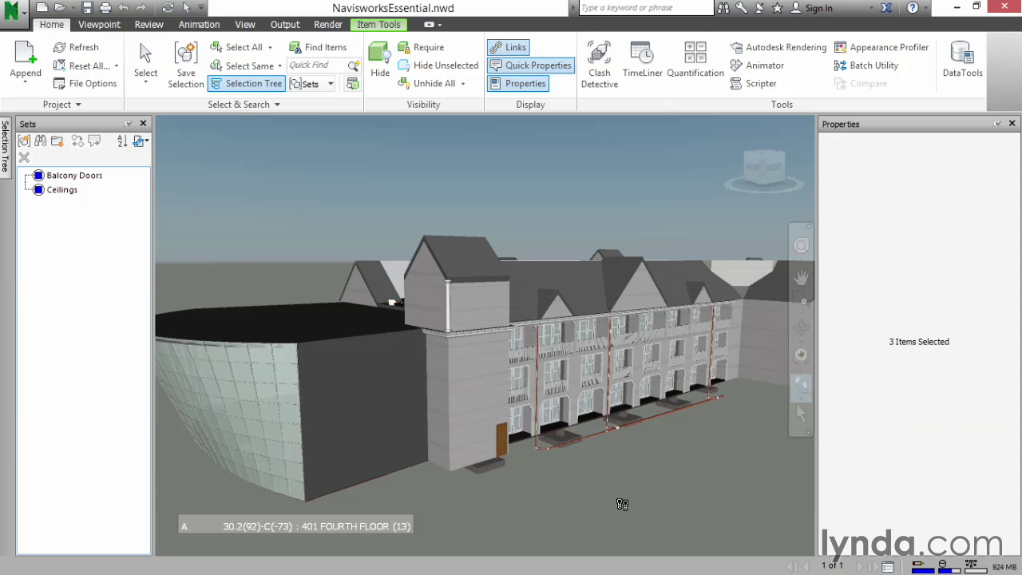
left_click_drag(626, 502, 543, 433)
middle_click_drag(537, 346, 559, 431)
left_click_drag(559, 430, 577, 339)
scroll(576, 338, "up", 3)
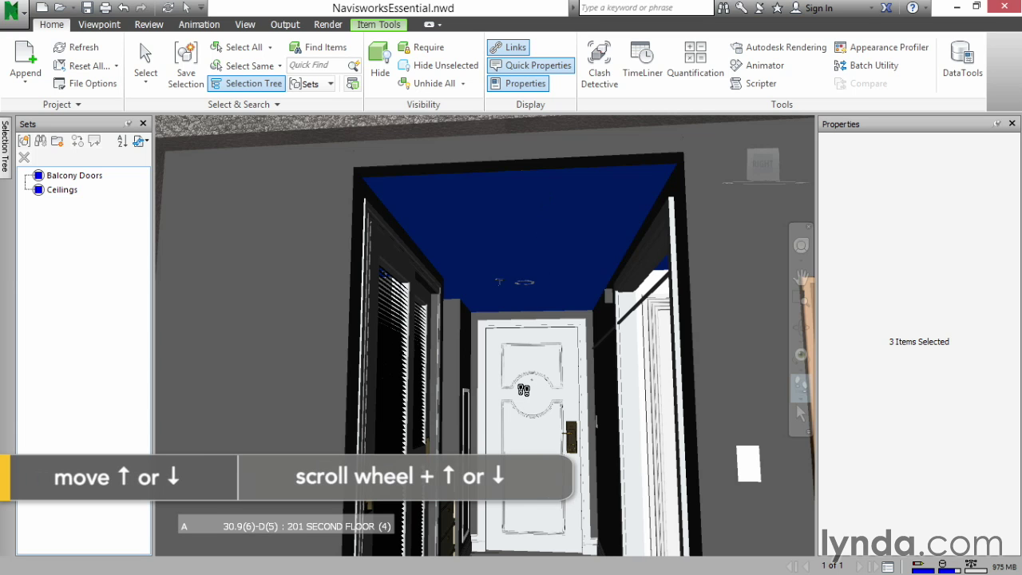
key("Escape")
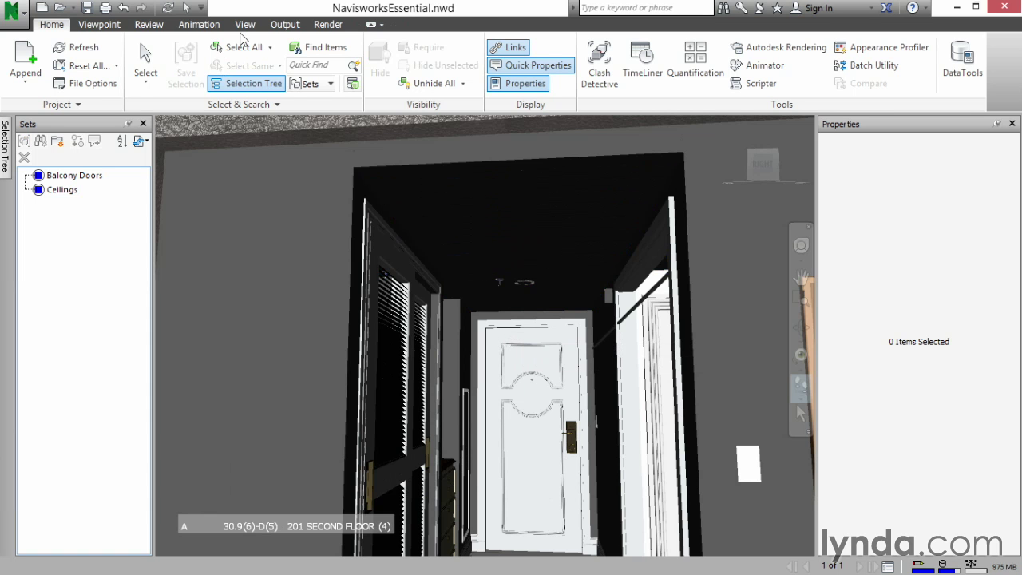
- Switch the render mode to Shaded and walk down the corridor beneath the transparent ceiling
left_click(106, 24)
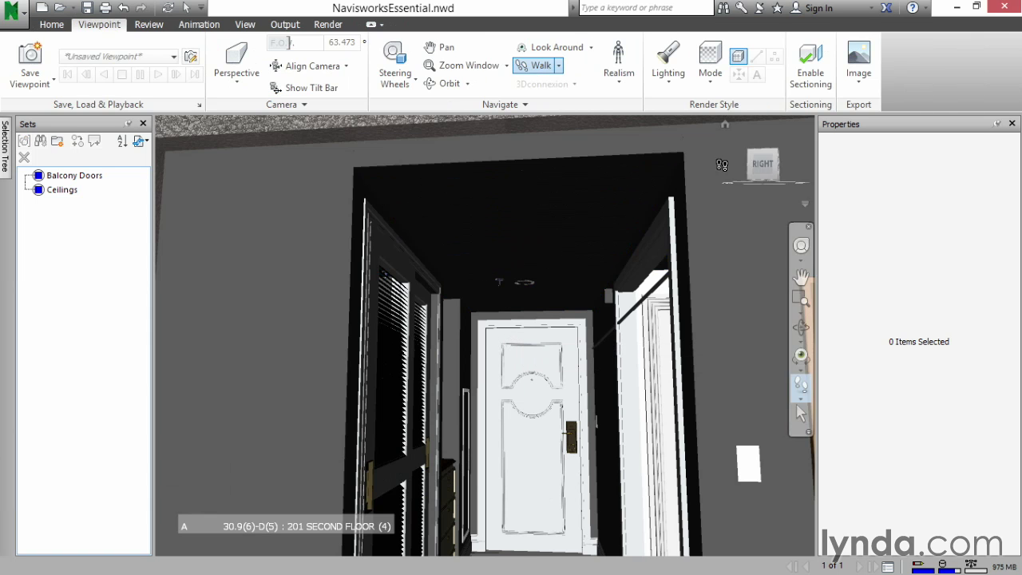
left_click(711, 81)
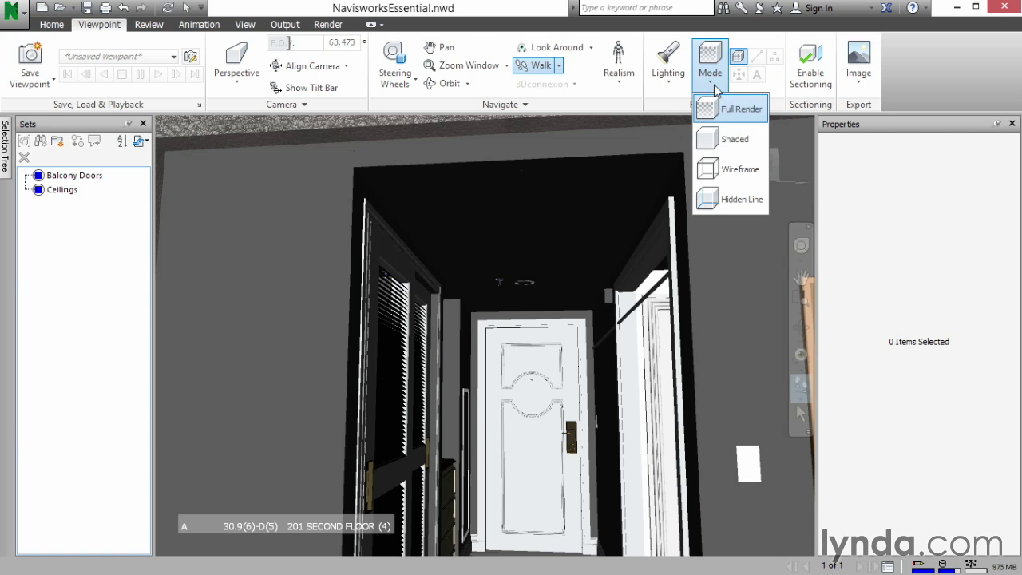
left_click(735, 138)
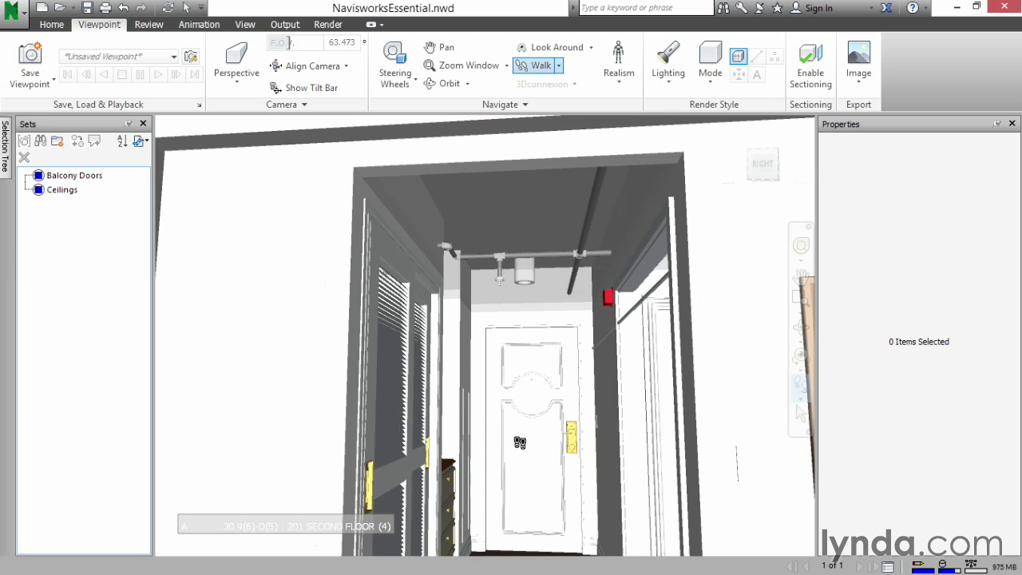
left_click_drag(522, 441, 491, 353)
left_click_drag(483, 392, 473, 310)
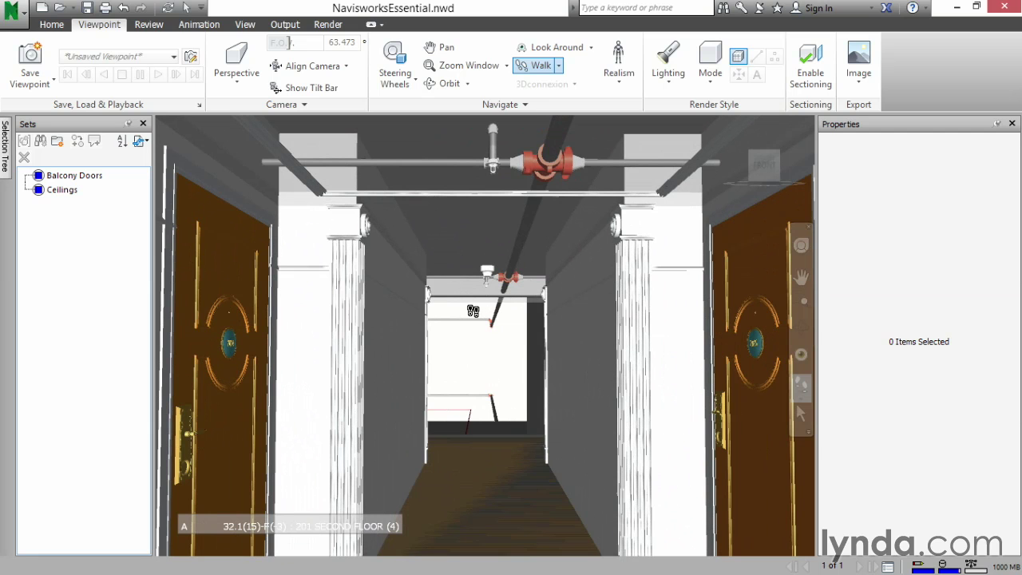